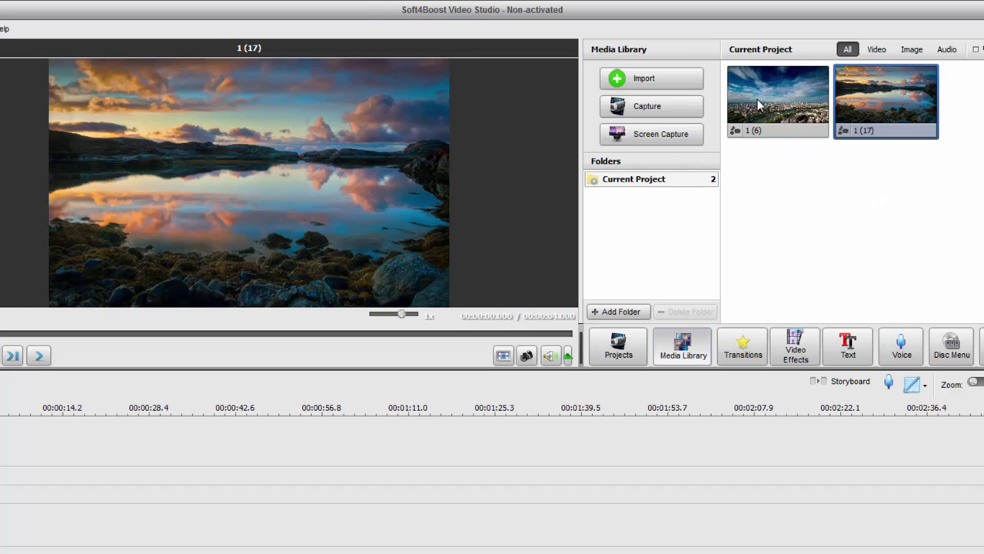
Place the images 1 (6) and 1 (17) one after the other on the timeline's video track
{"action": "left_click", "coordinate": [758, 105]}
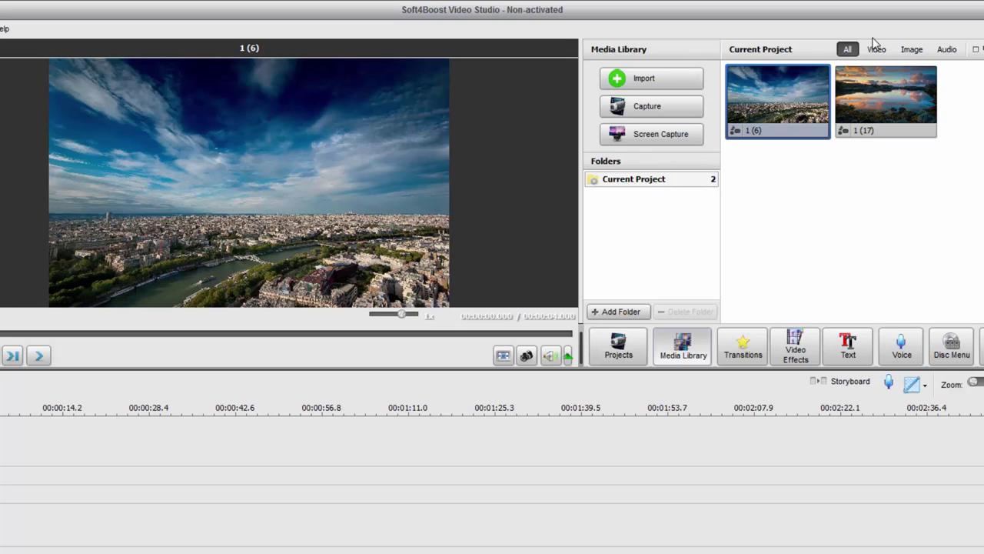
{"action": "left_click", "coordinate": [947, 49]}
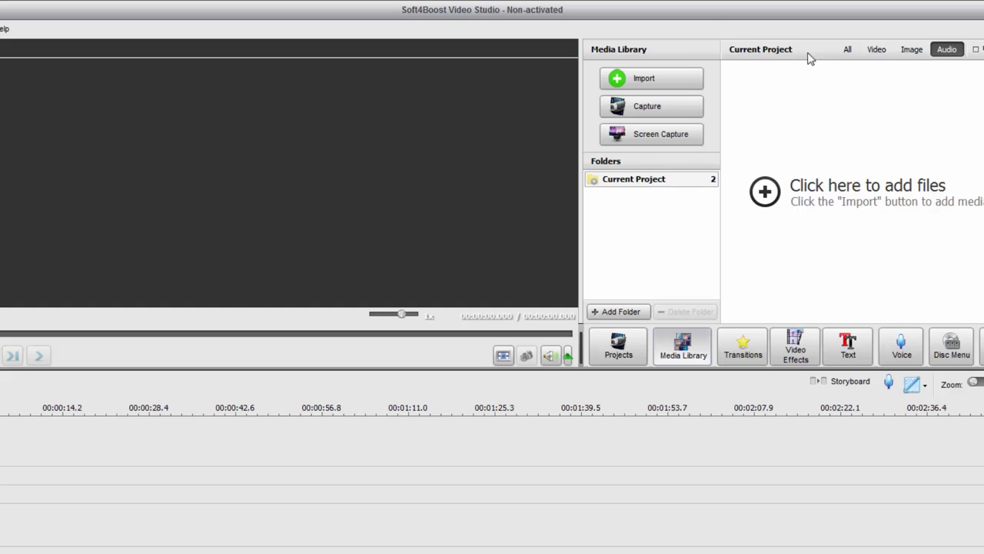
{"action": "left_click", "coordinate": [846, 49]}
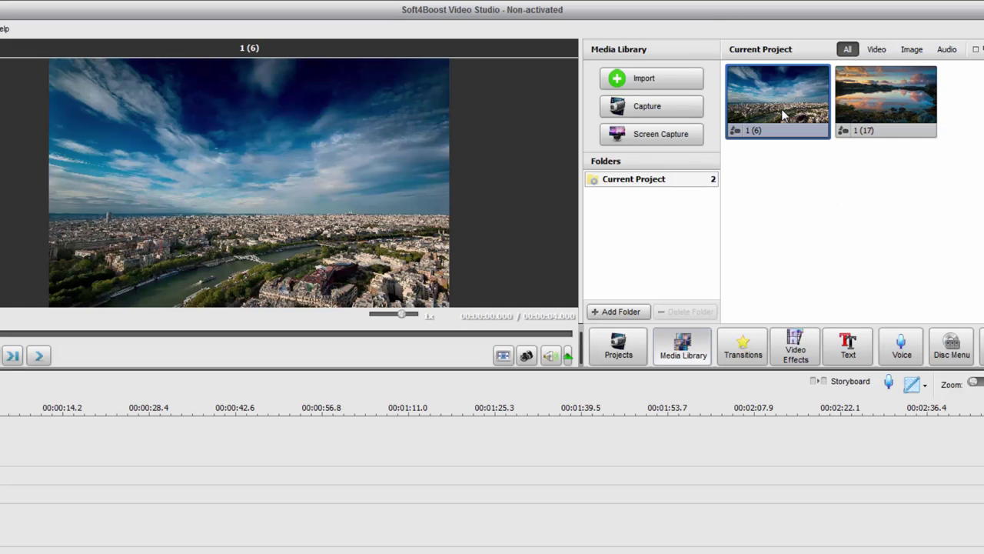
{"action": "left_click_drag", "start_coordinate": [784, 114], "coordinate": [103, 440]}
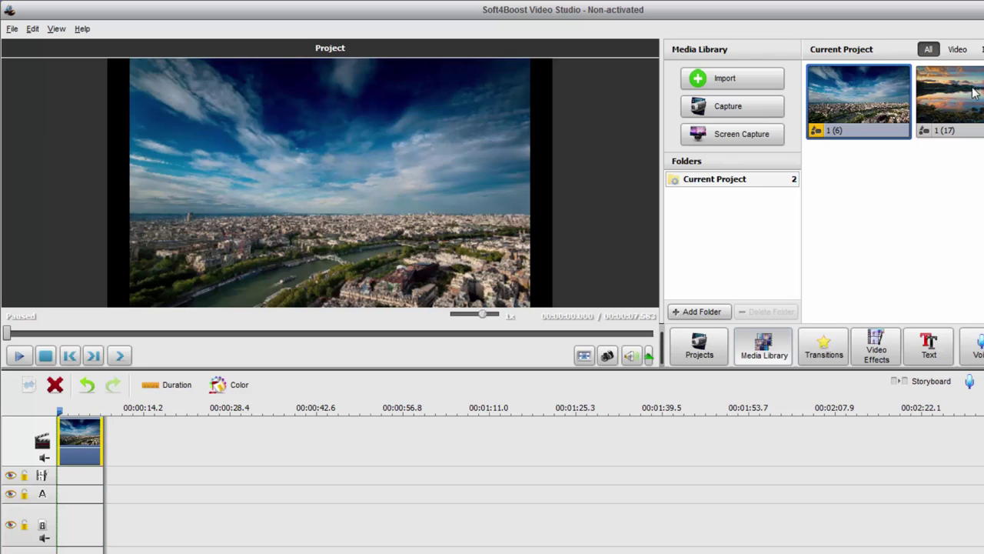
{"action": "left_click_drag", "start_coordinate": [975, 93], "coordinate": [119, 460]}
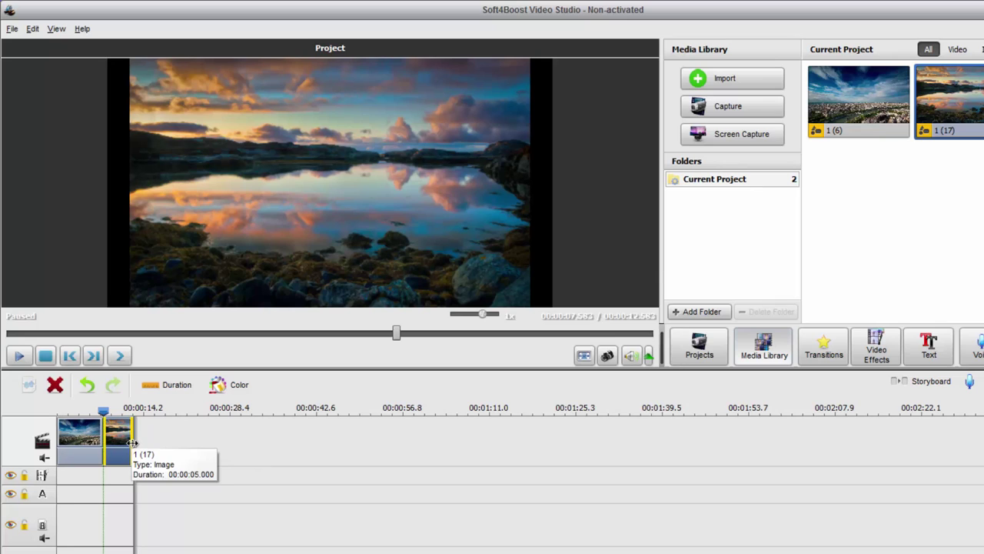
Inspect the duration setting and the file properties of the 1 (17) image clip on the timeline
{"action": "right_click", "coordinate": [123, 439]}
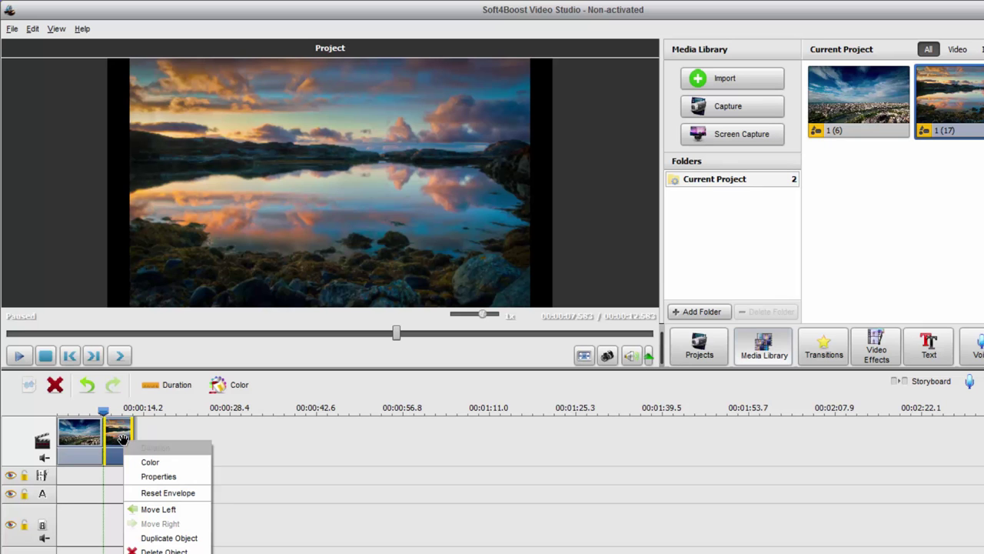
{"action": "left_click", "coordinate": [130, 447]}
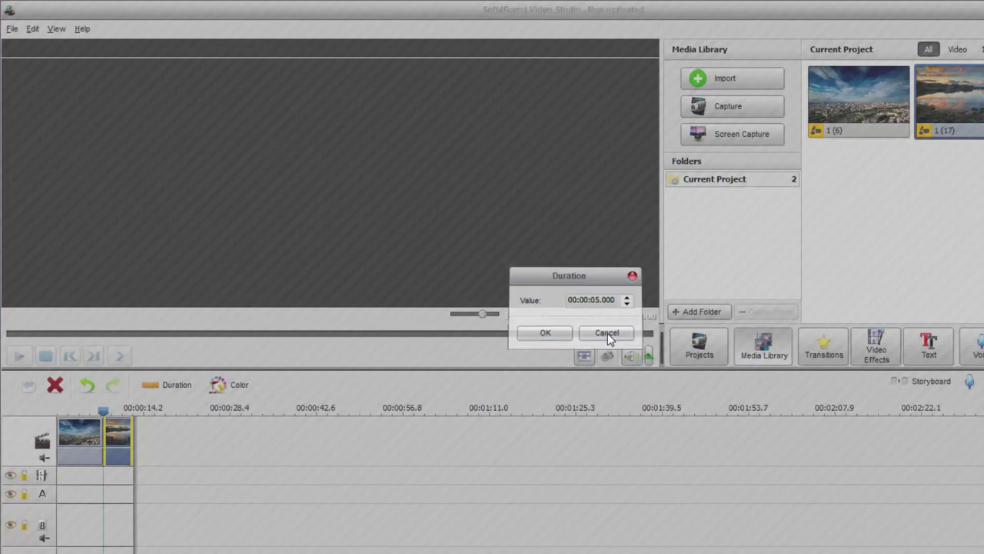
{"action": "left_click", "coordinate": [607, 333]}
{"action": "right_click", "coordinate": [131, 442]}
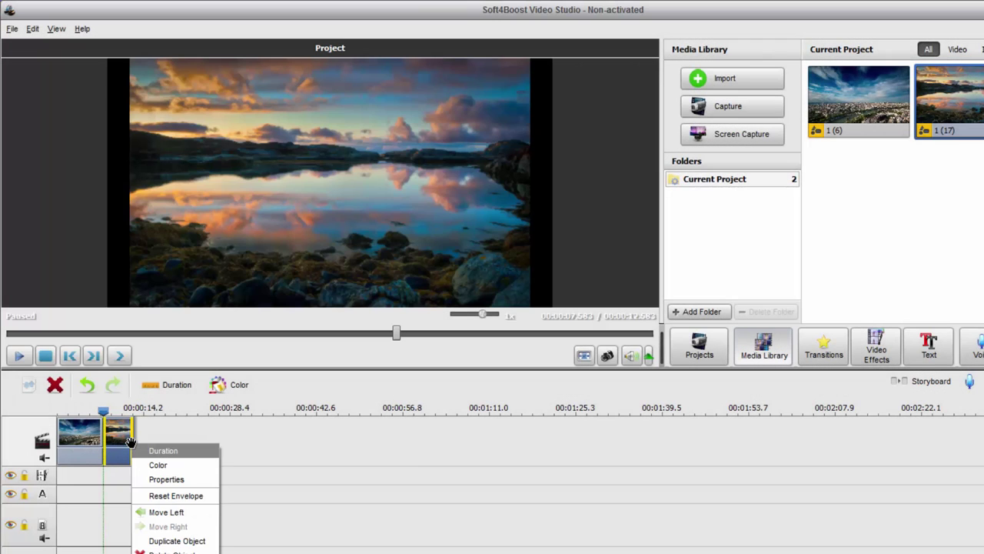
{"action": "left_click", "coordinate": [183, 480]}
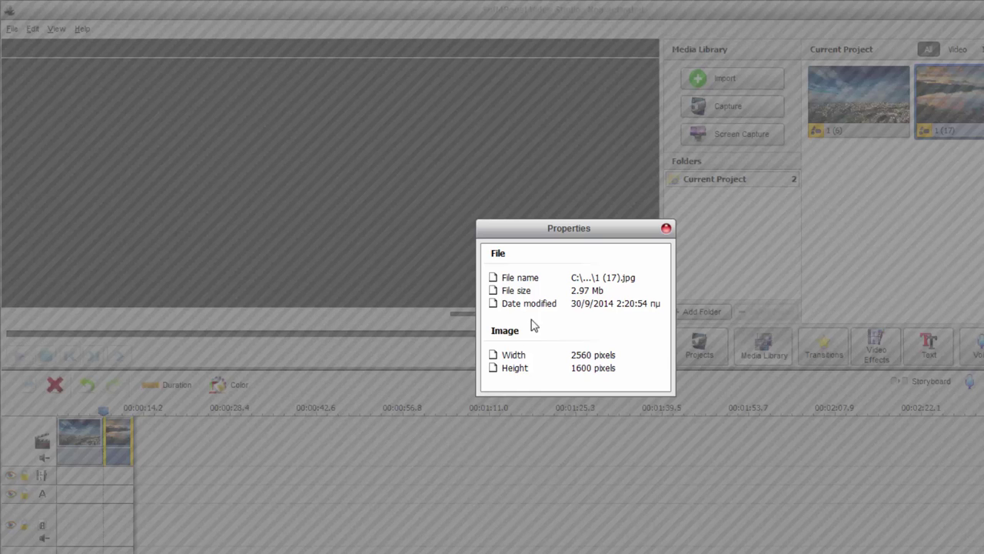
{"action": "left_click", "coordinate": [666, 230]}
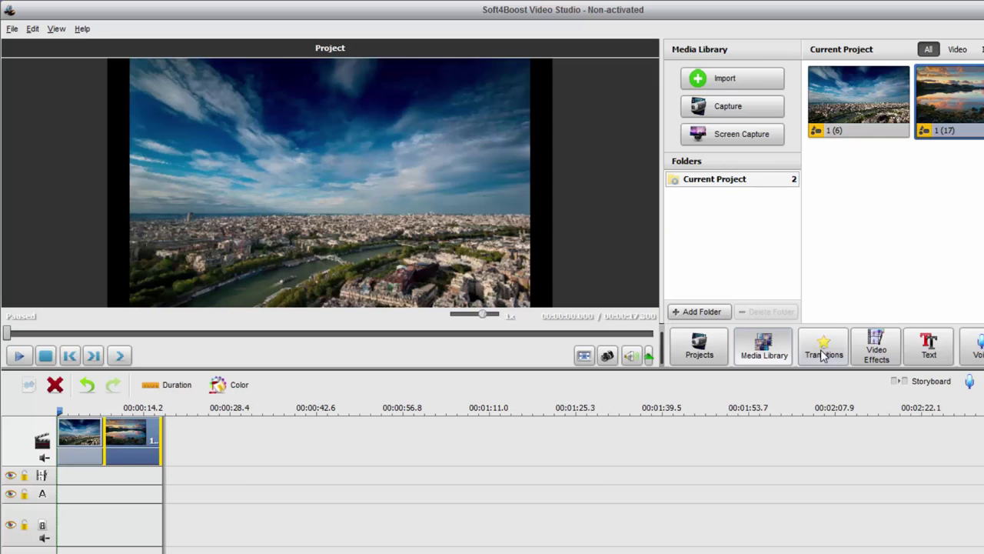
Add a Gaussian Blur transition between the images 1 (6) and 1 (17), and play the project to preview it
{"action": "left_click", "coordinate": [821, 348]}
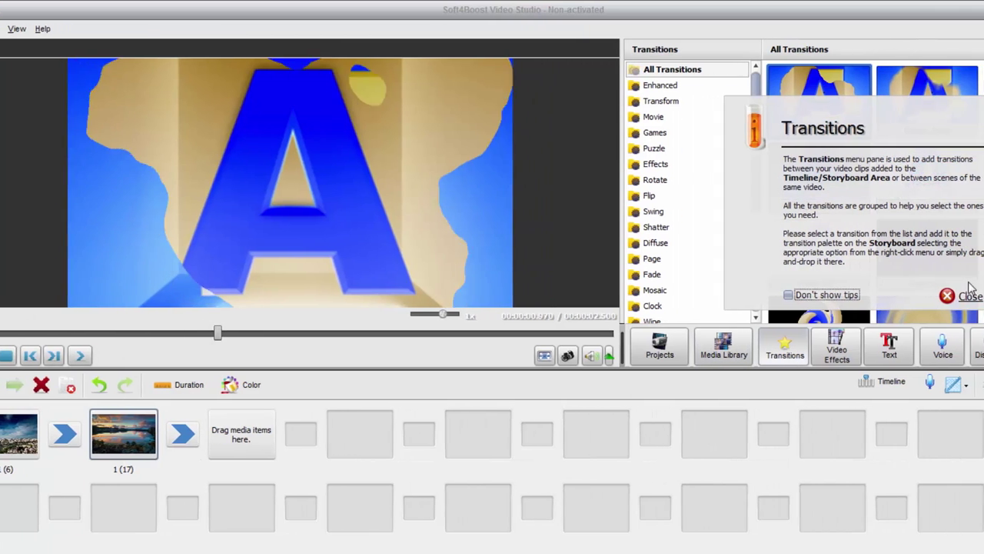
{"action": "left_click", "coordinate": [968, 294]}
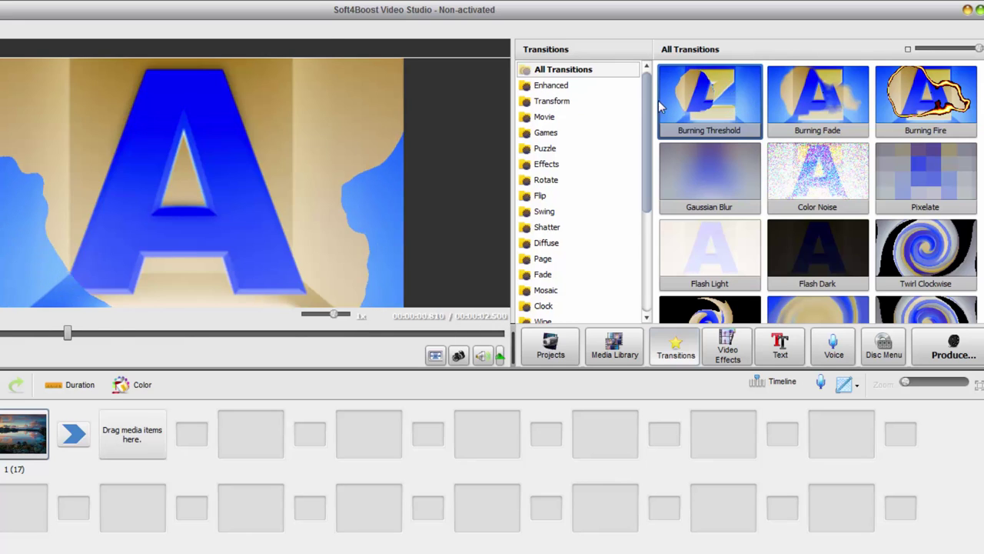
{"action": "scroll", "coordinate": [630, 117], "scroll_direction": "down", "scroll_amount": 2}
{"action": "left_click", "coordinate": [791, 103]}
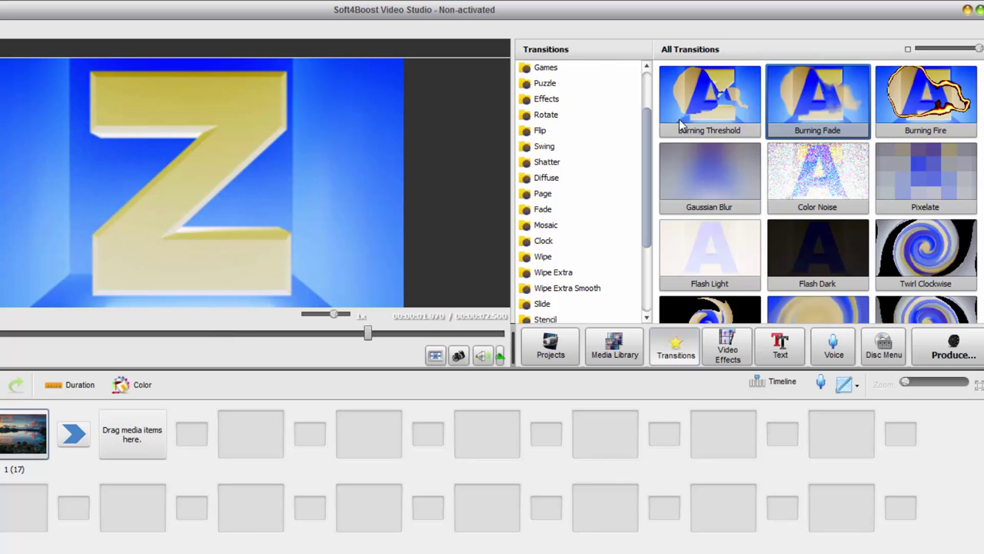
{"action": "left_click", "coordinate": [715, 194]}
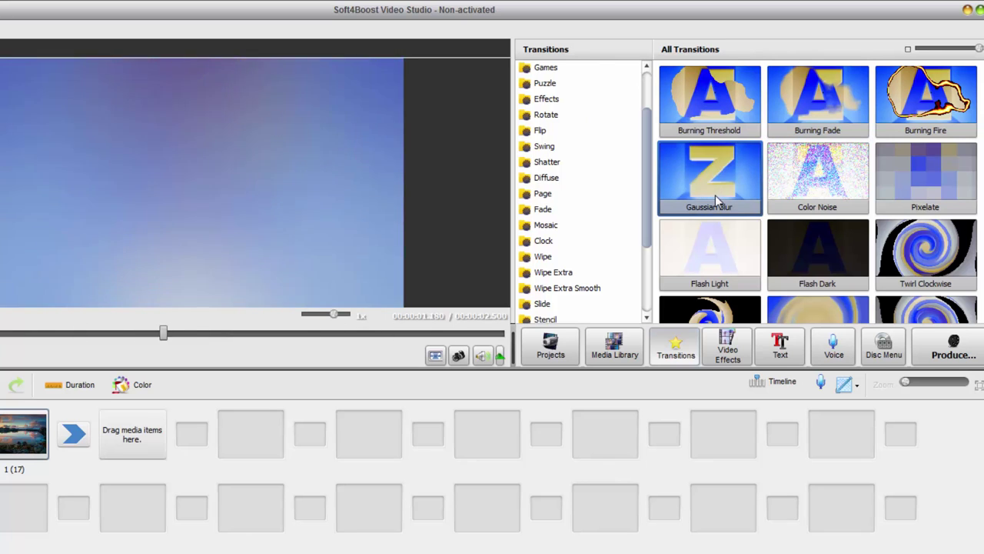
{"action": "left_click", "coordinate": [731, 256]}
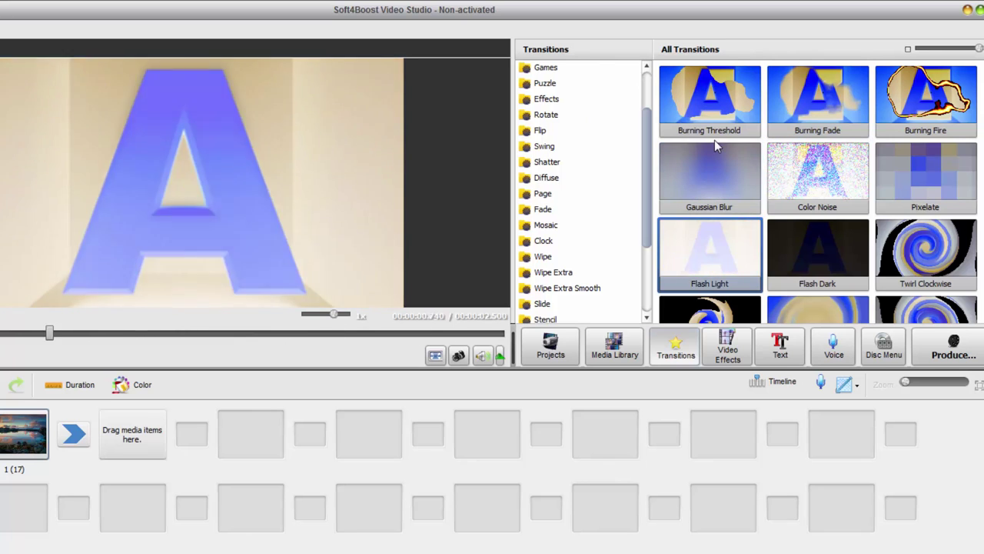
{"action": "left_click_drag", "start_coordinate": [714, 143], "coordinate": [0, 434]}
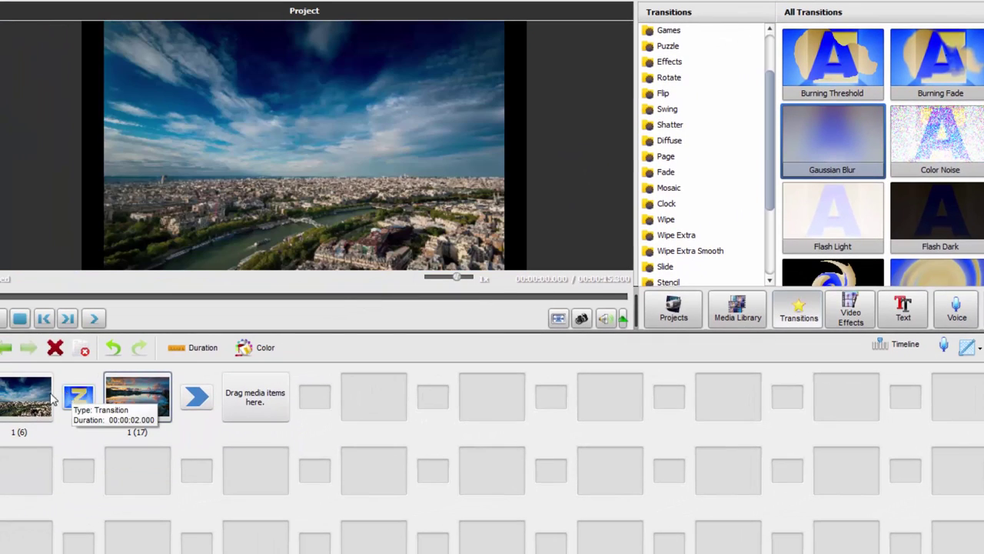
{"action": "left_click", "coordinate": [3, 318]}
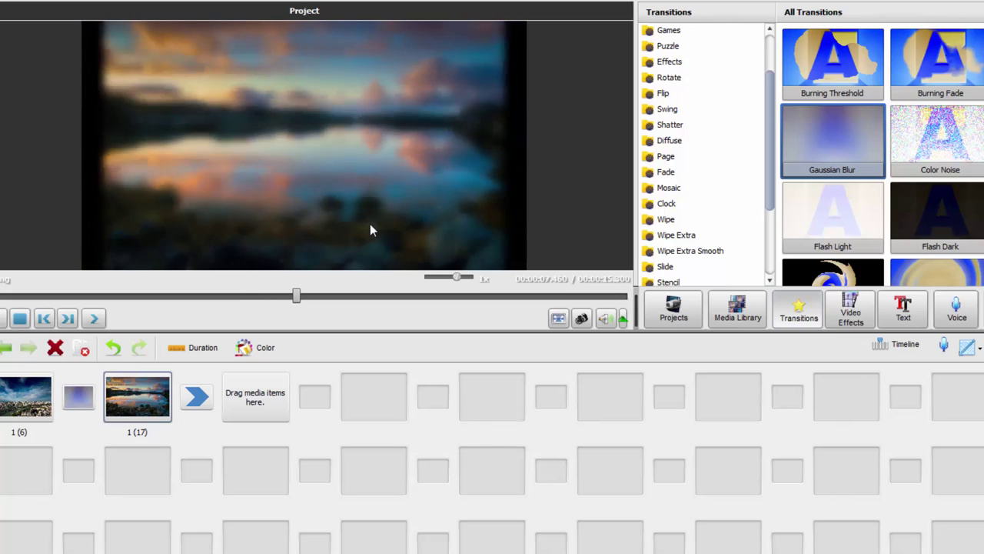
{"action": "left_click", "coordinate": [21, 320]}
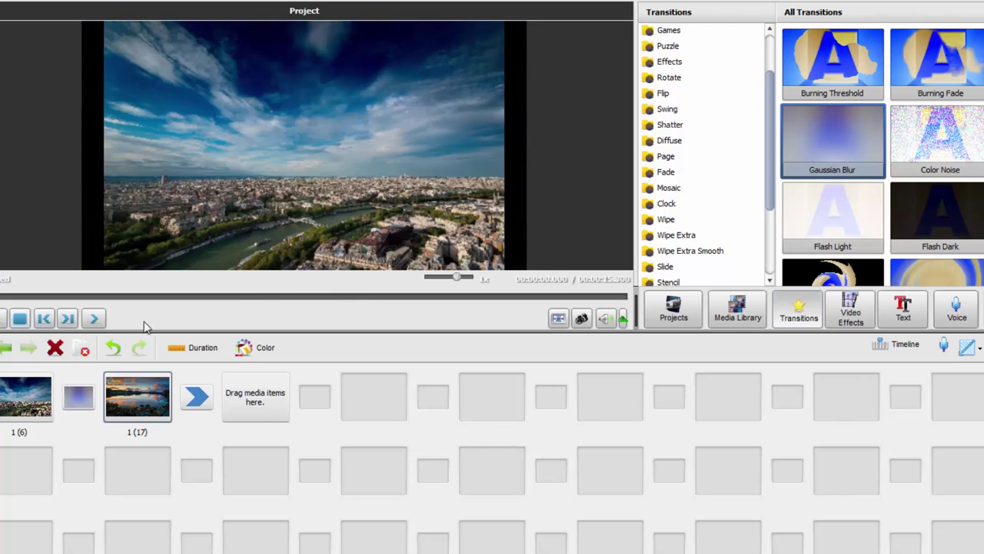
Browse the video effects in the Effect and Transform categories
{"action": "left_click", "coordinate": [851, 312]}
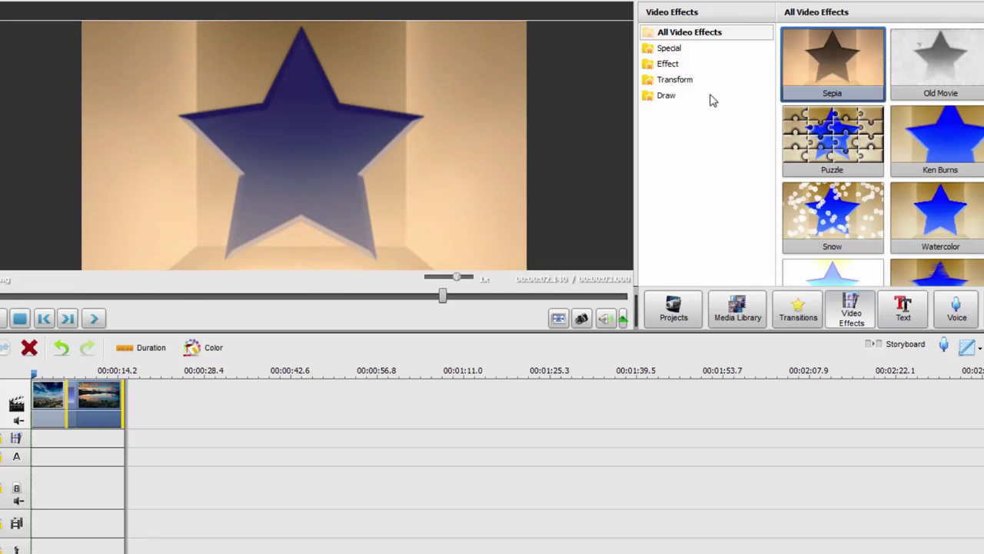
{"action": "left_click", "coordinate": [663, 65]}
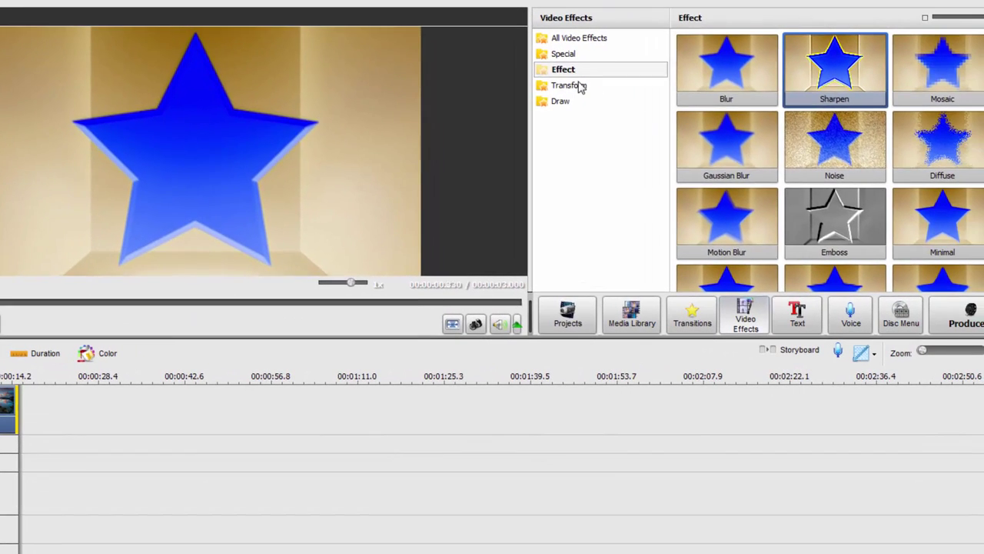
{"action": "left_click", "coordinate": [608, 84]}
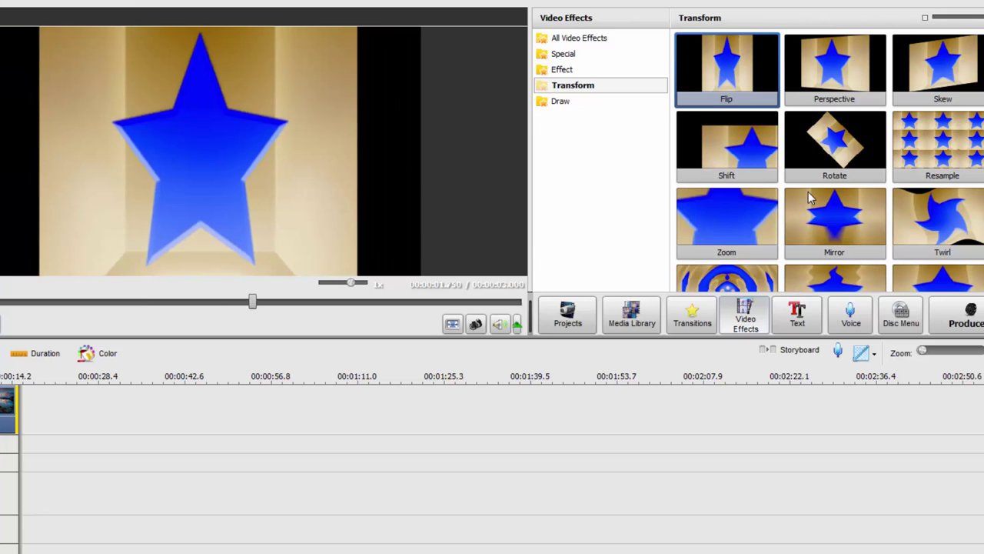
Preview several text types and add the Comics Balloons 3 text to the timeline's text track
{"action": "left_click", "coordinate": [796, 316]}
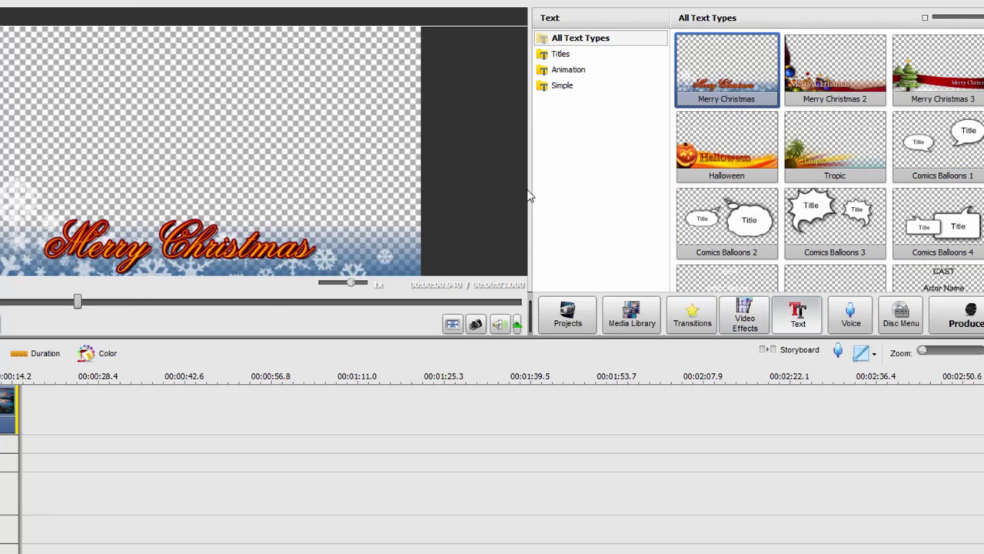
{"action": "left_click", "coordinate": [850, 119]}
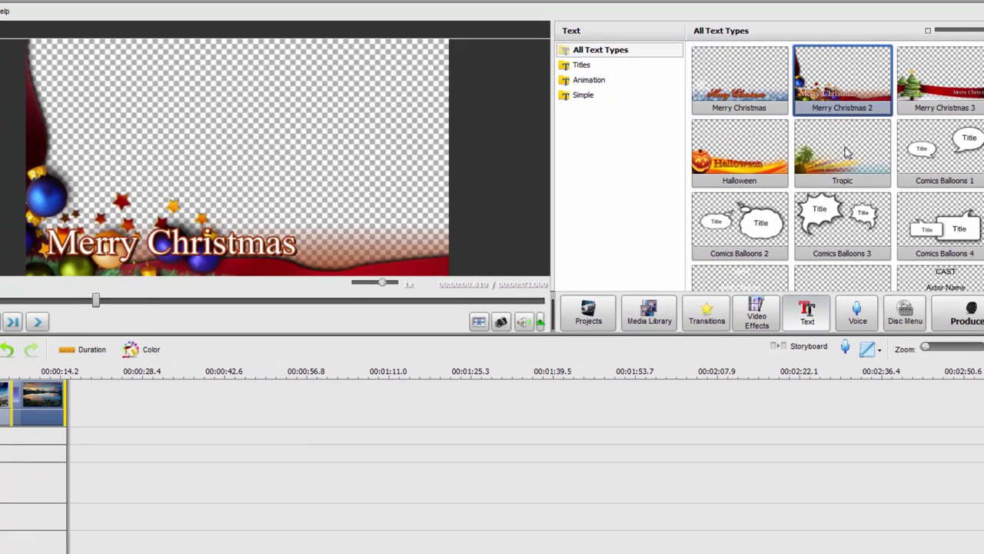
{"action": "left_click", "coordinate": [850, 150]}
{"action": "left_click", "coordinate": [853, 235]}
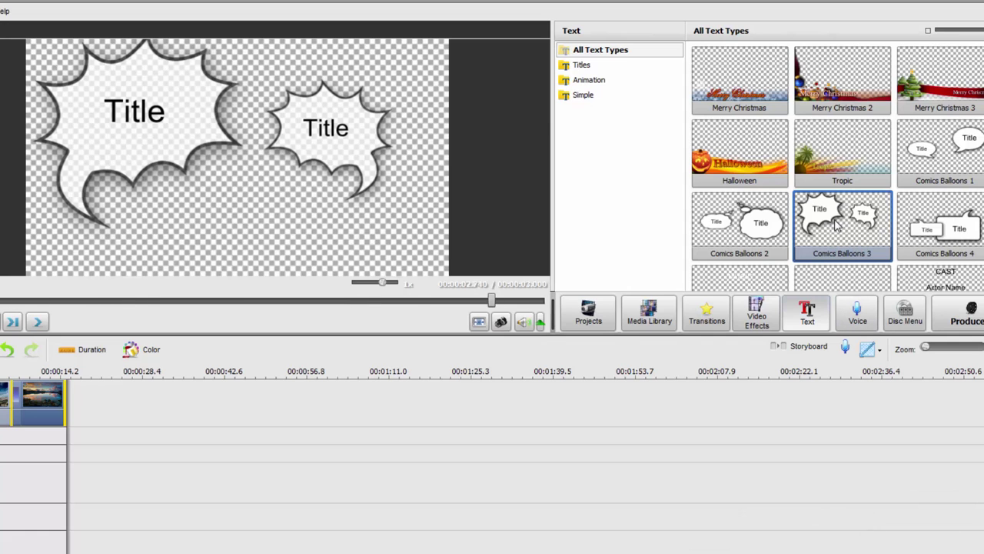
{"action": "left_click", "coordinate": [766, 285]}
{"action": "left_click", "coordinate": [846, 177]}
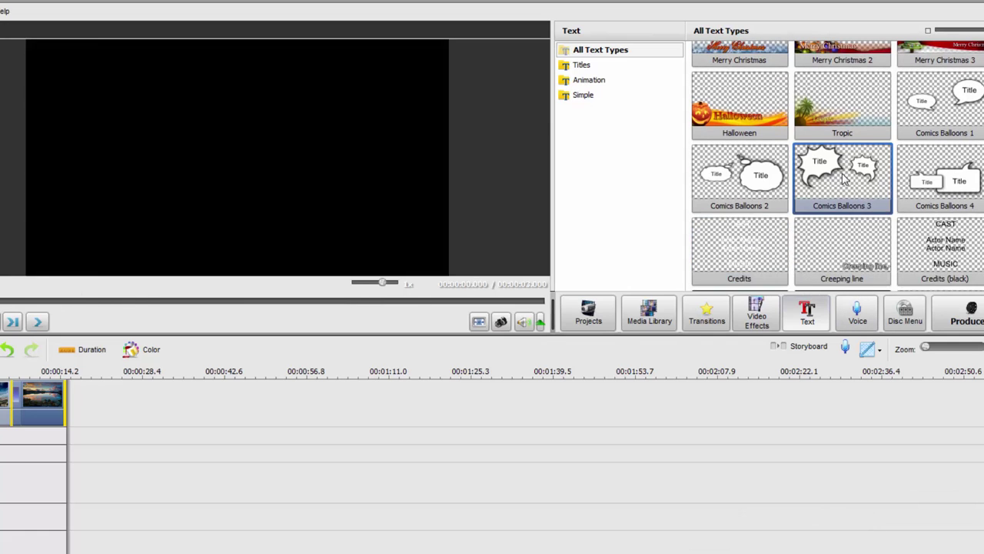
{"action": "left_click", "coordinate": [856, 185]}
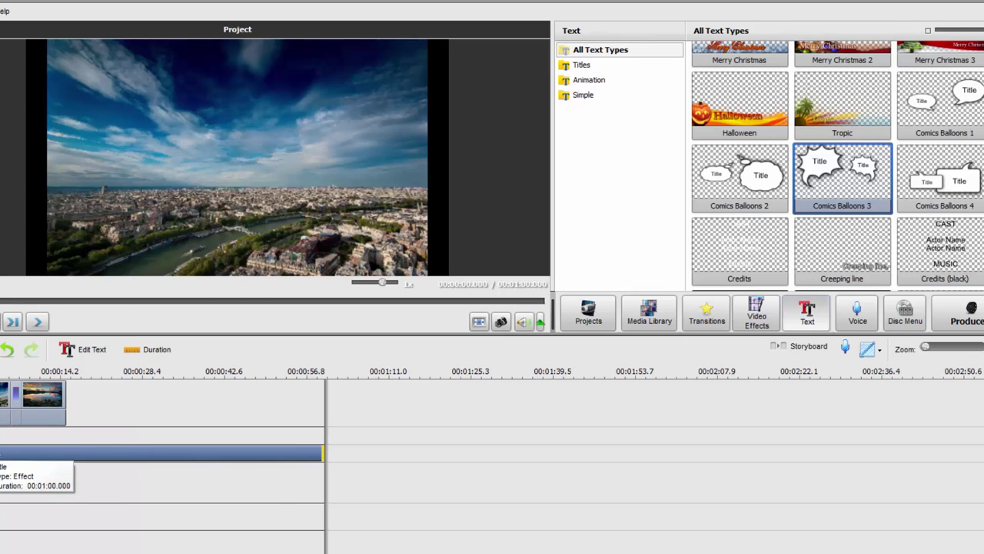
Open the comics balloon text for editing and shift the smaller balloon image slightly up and to the left
{"action": "double_click", "coordinate": [317, 457]}
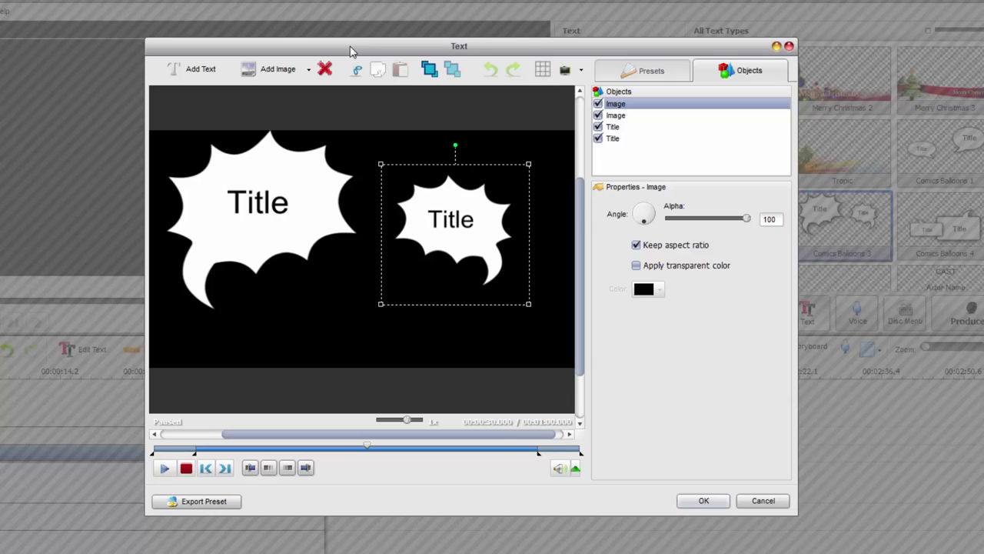
{"action": "left_click_drag", "start_coordinate": [349, 51], "coordinate": [325, 50]}
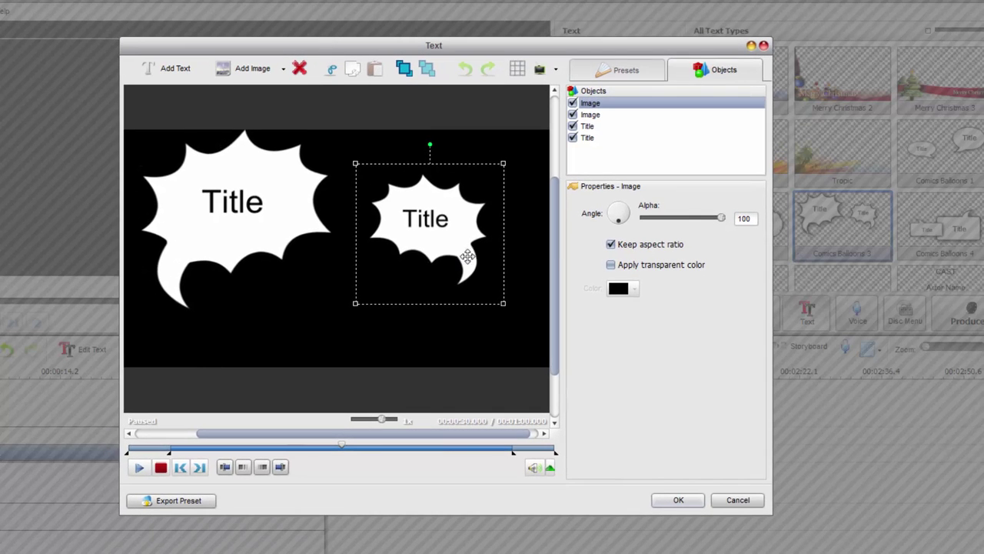
{"action": "double_click", "coordinate": [438, 220]}
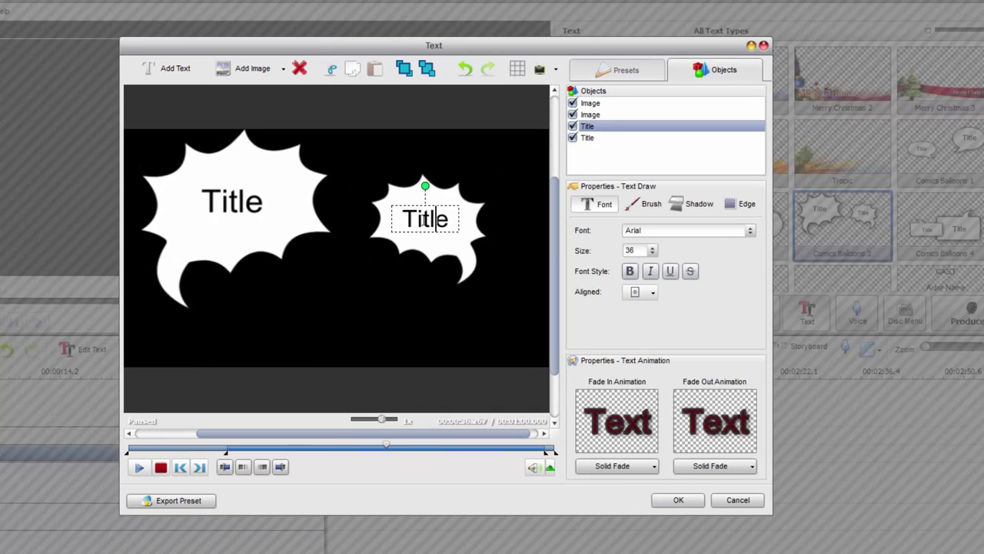
{"action": "left_click", "coordinate": [458, 268]}
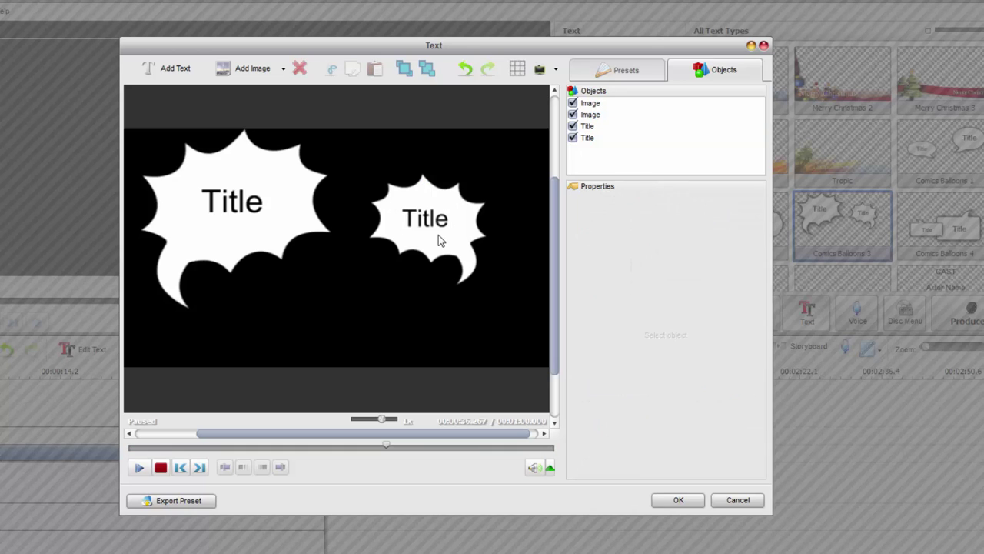
{"action": "mouse_move", "coordinate": [444, 222]}
{"action": "left_mouse_down"}
{"action": "mouse_move", "coordinate": [479, 253]}
{"action": "mouse_move", "coordinate": [505, 213]}
{"action": "mouse_move", "coordinate": [431, 224]}
{"action": "left_mouse_up"}
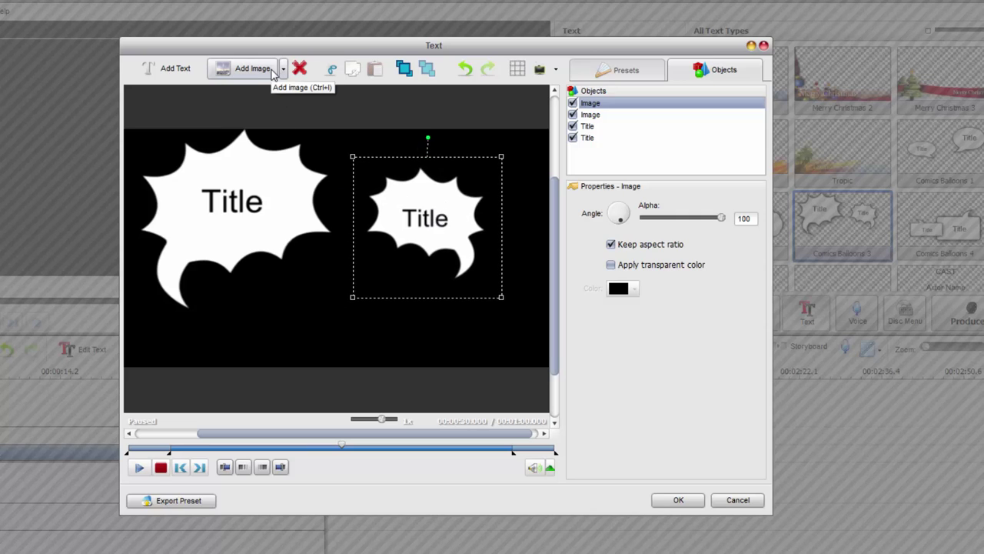
Browse the draw presets and animation presets available for the text
{"action": "left_click", "coordinate": [625, 70]}
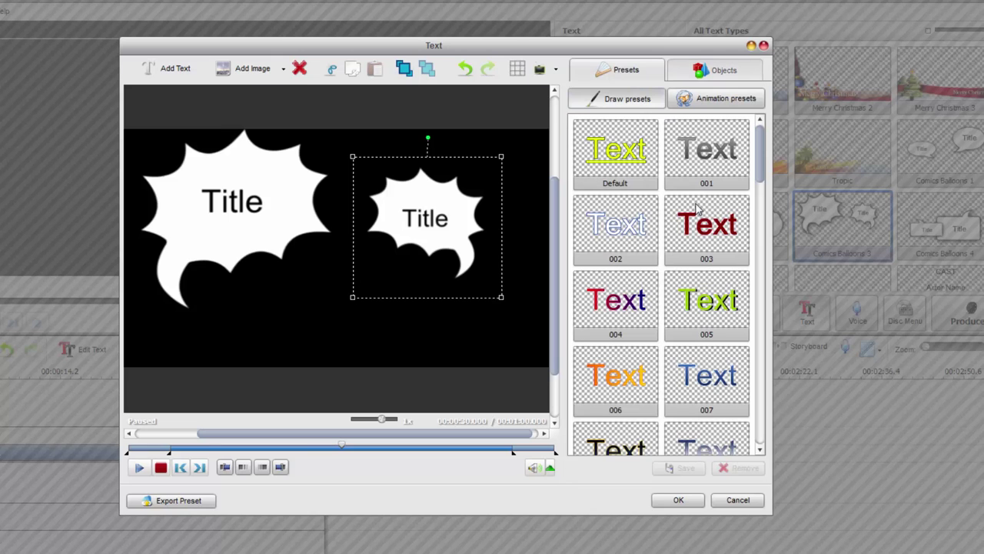
{"action": "scroll", "coordinate": [759, 169], "scroll_direction": "down", "scroll_amount": 2}
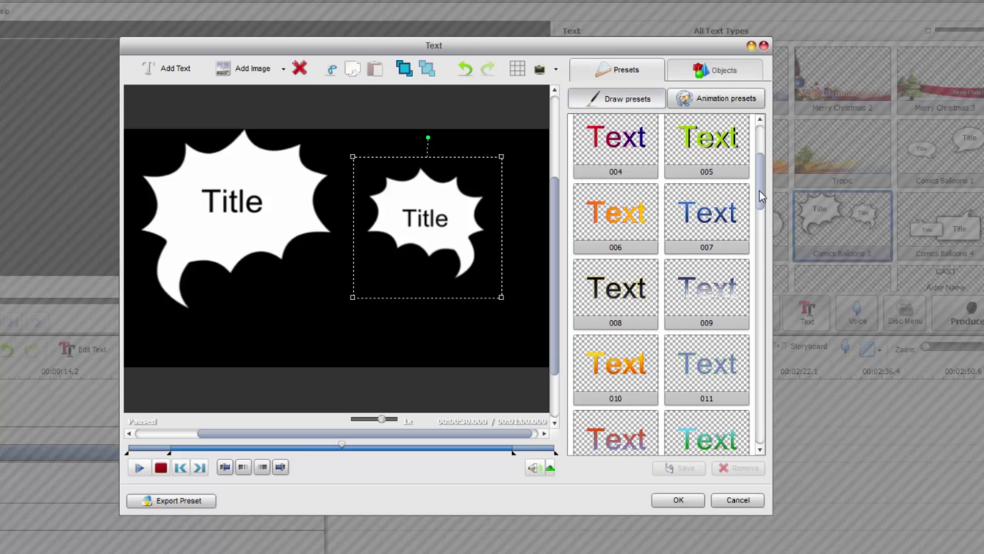
{"action": "left_click", "coordinate": [717, 101]}
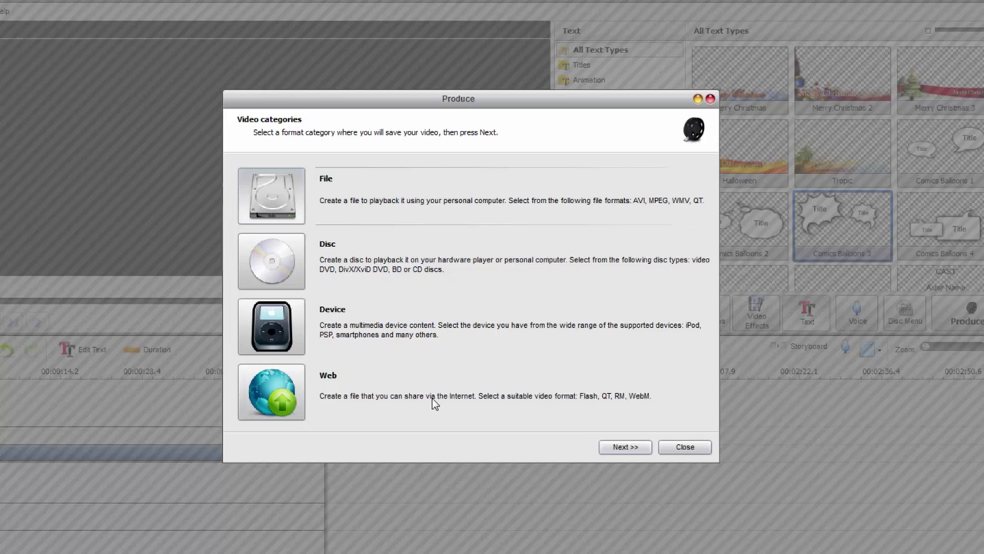
Close the Produce wizard without exporting the video and view the available file commands
{"action": "left_click", "coordinate": [685, 447]}
{"action": "left_click", "coordinate": [3, 11]}
{"action": "mouse_move", "coordinate": [19, 70]}
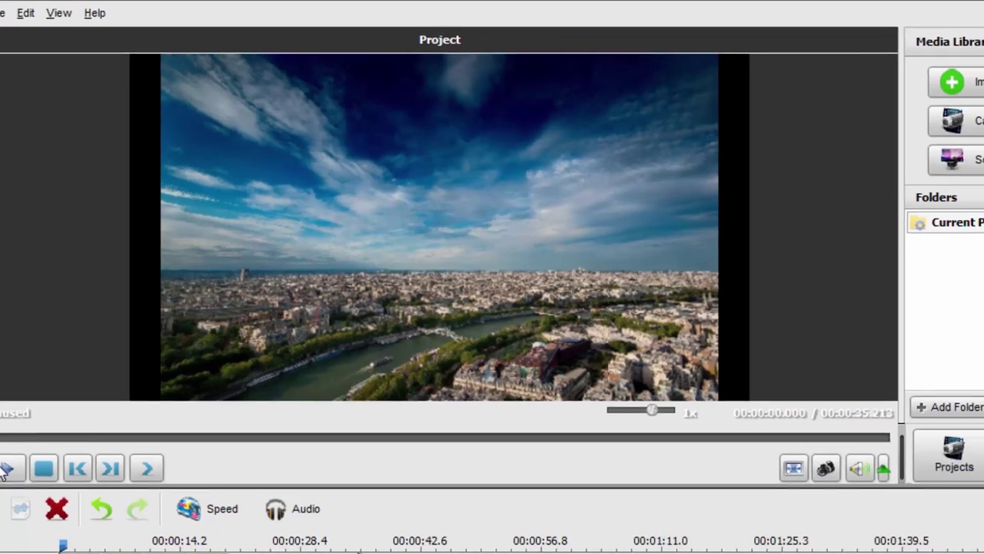
Play the slideshow project in the preview for a few seconds and stop playback
{"action": "left_click", "coordinate": [7, 490]}
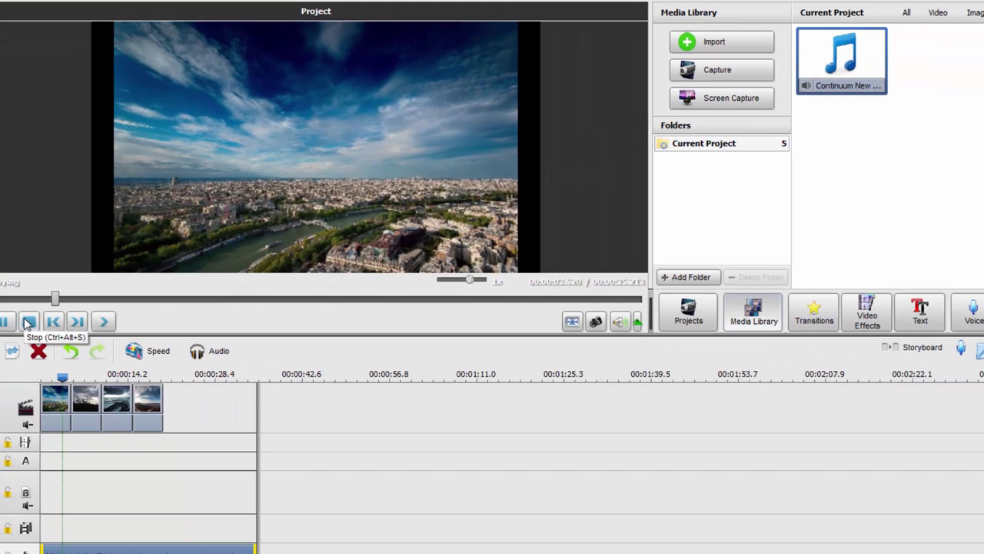
{"action": "left_click", "coordinate": [28, 323]}
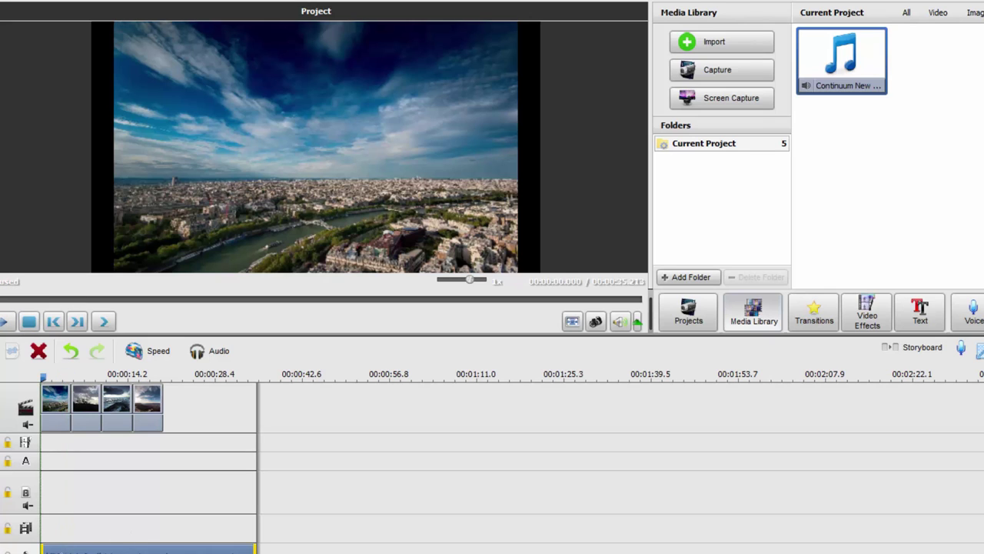
View the collection of all transitions, dismiss its information tip, and return to the media library
{"action": "left_click", "coordinate": [813, 313]}
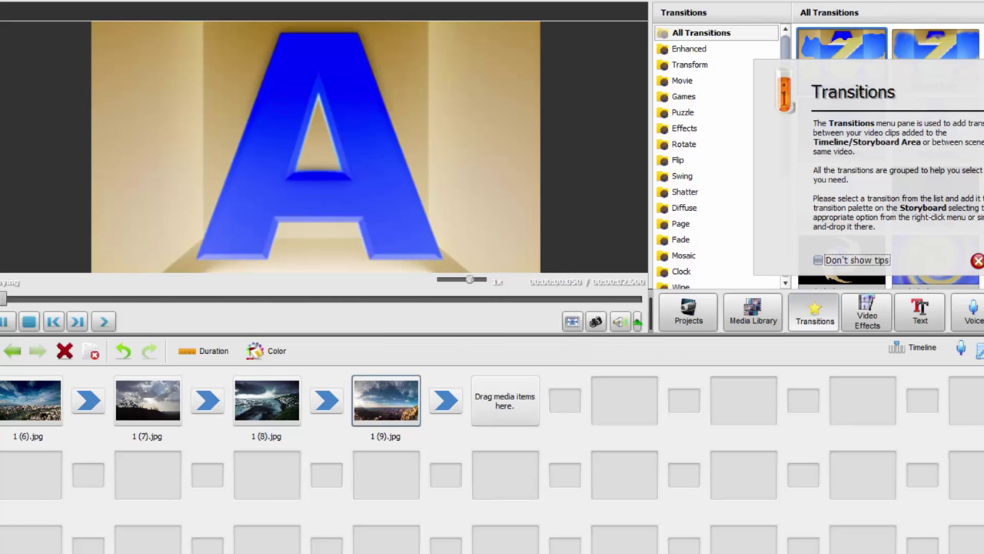
{"action": "left_click", "coordinate": [978, 261]}
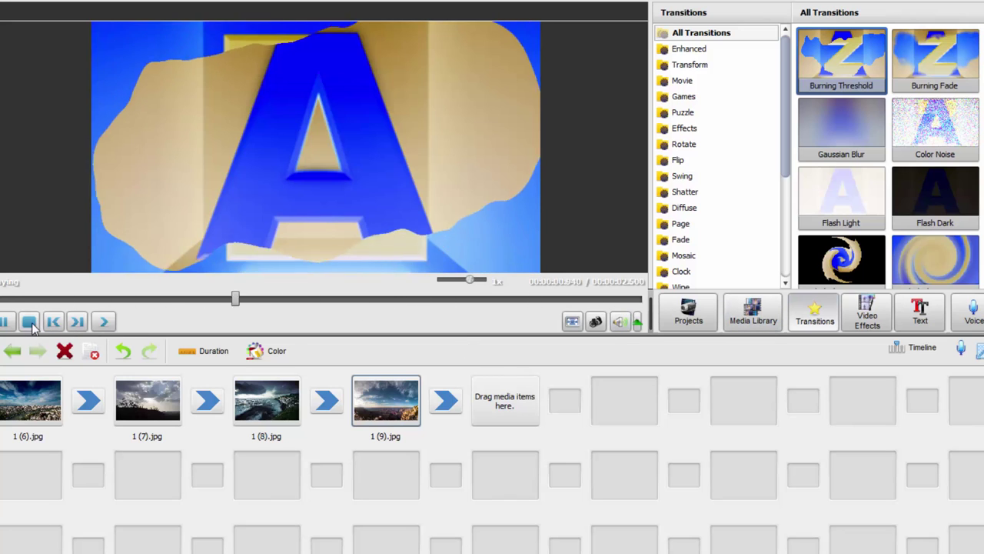
{"action": "left_click", "coordinate": [753, 312]}
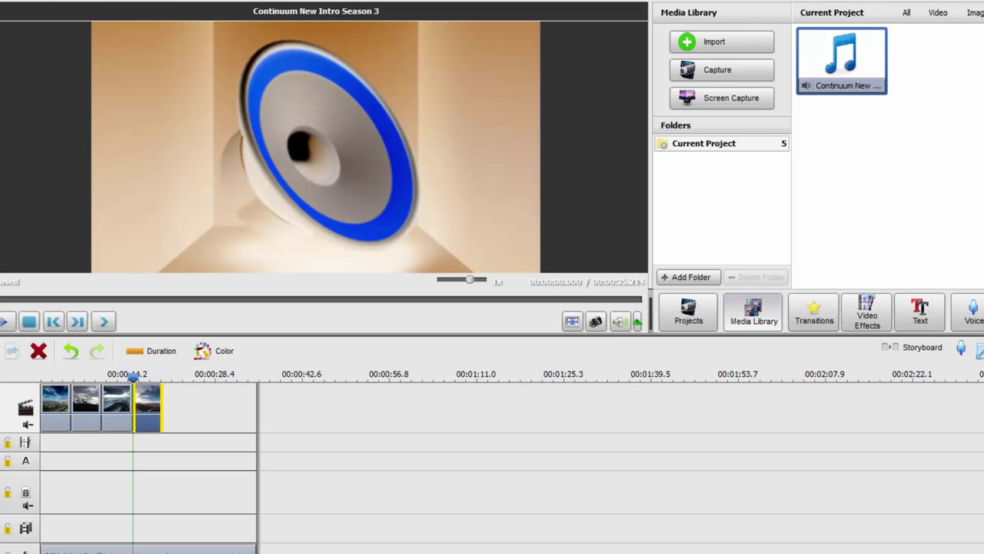
{"action": "right_click", "coordinate": [31, 1]}
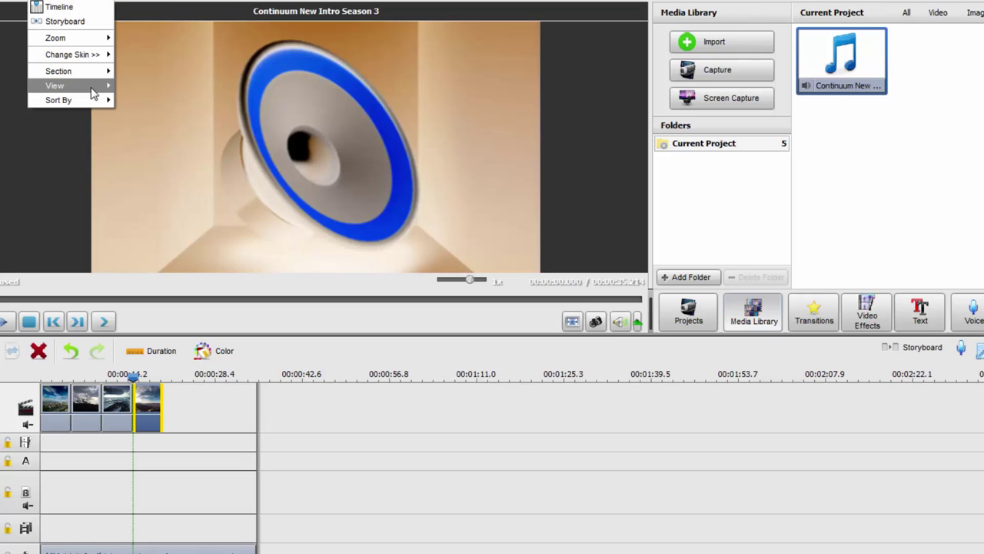
{"action": "mouse_move", "coordinate": [92, 92]}
{"action": "key", "text": "Escape"}
Start the program's activation and examine the Unlimited and 1 Year subscription offers on the Soft4Boost web page
{"action": "key", "text": "alt+h"}
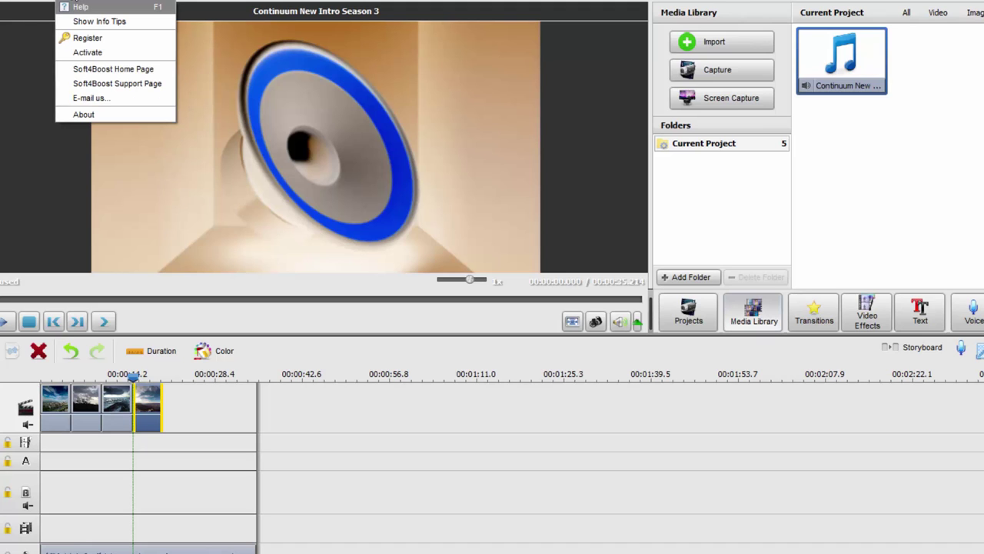
{"action": "left_click", "coordinate": [110, 52]}
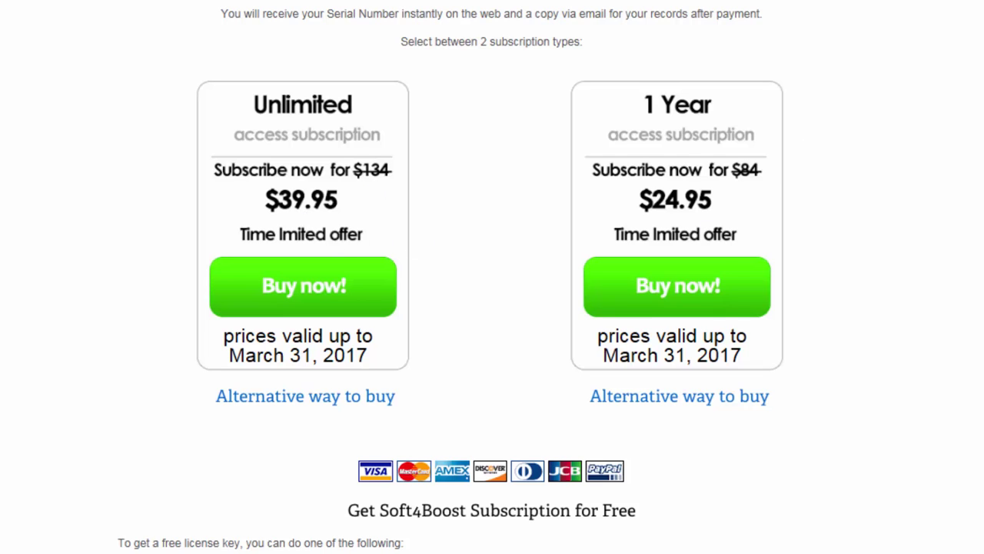
{"action": "scroll", "coordinate": [492, 308], "scroll_direction": "down", "scroll_amount": 5}
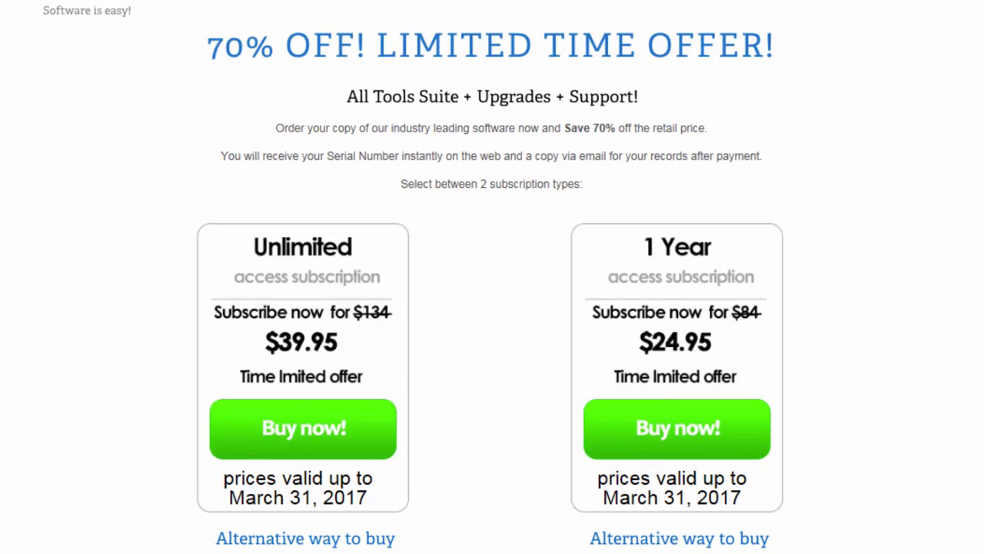